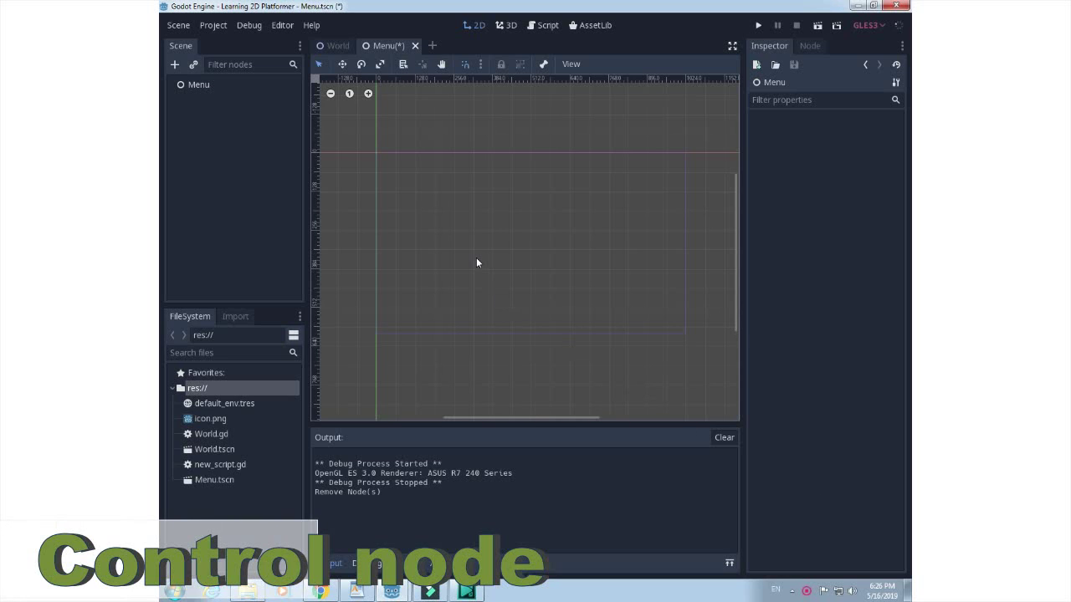
Select the Menu root node in the Scene dock to show its properties in the Inspector
click(199, 85)
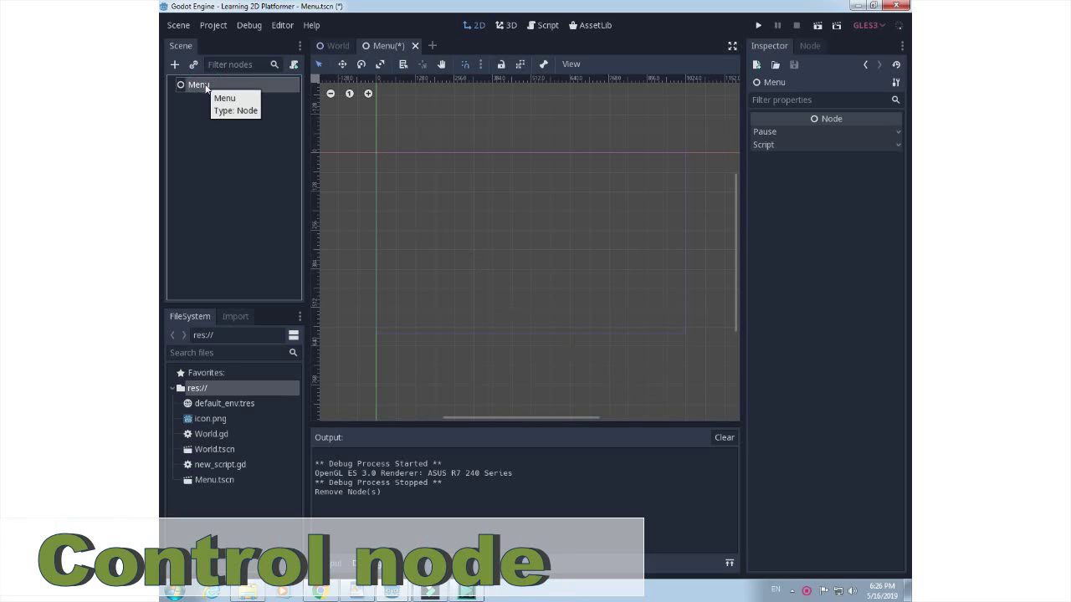
Change the Menu root node's type from Node to Control
right_click(205, 87)
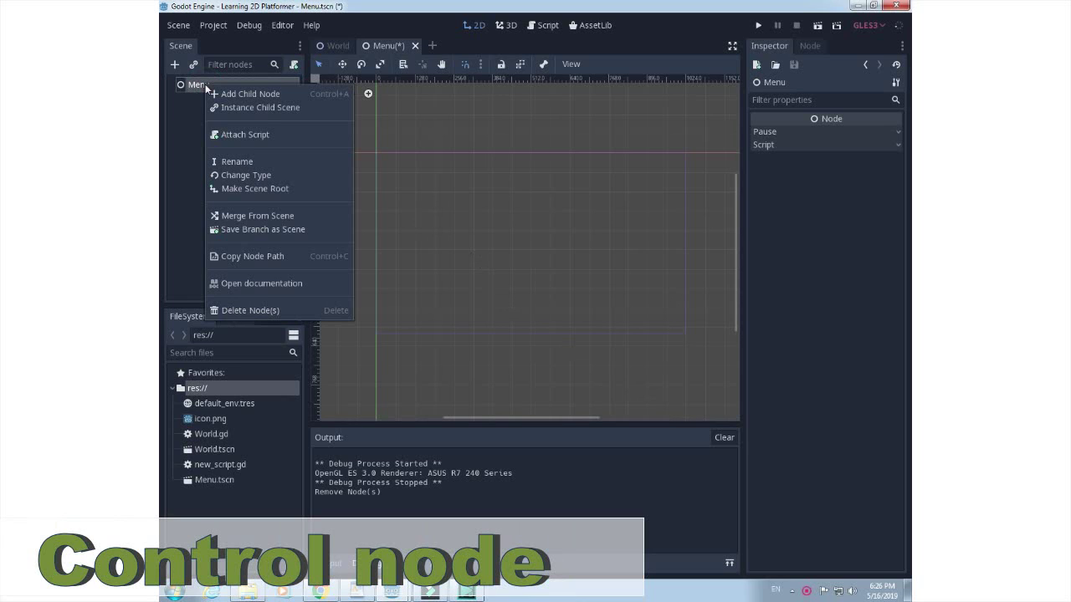
click(257, 177)
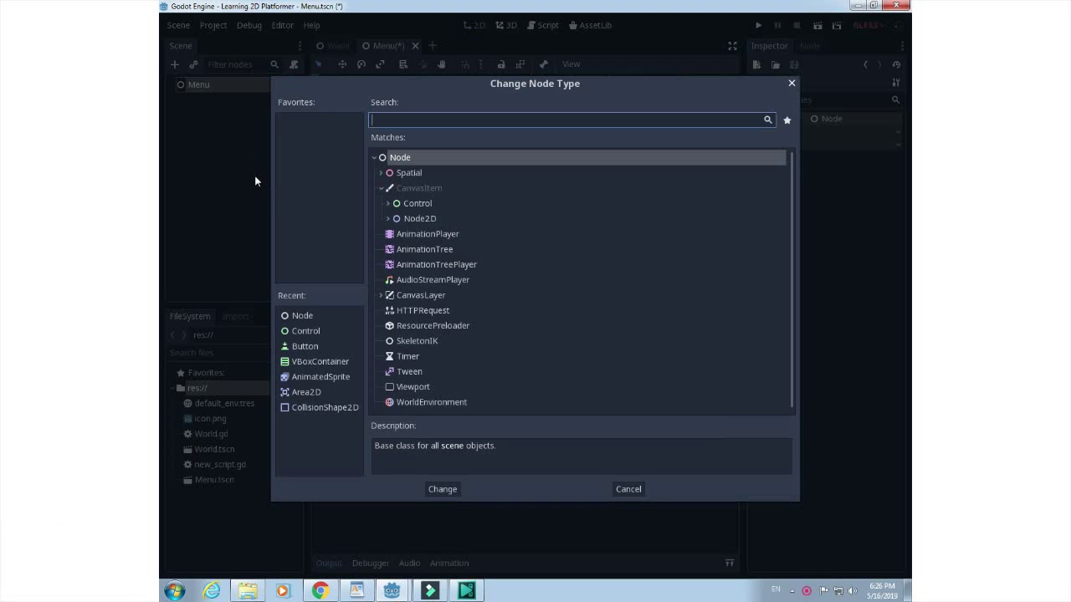
click(419, 205)
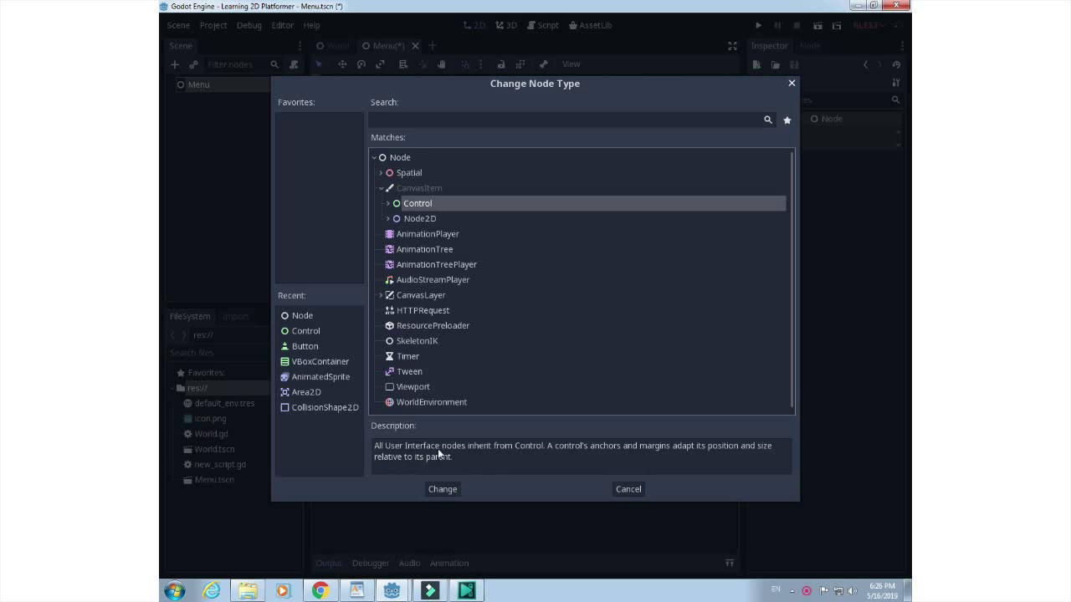
click(445, 495)
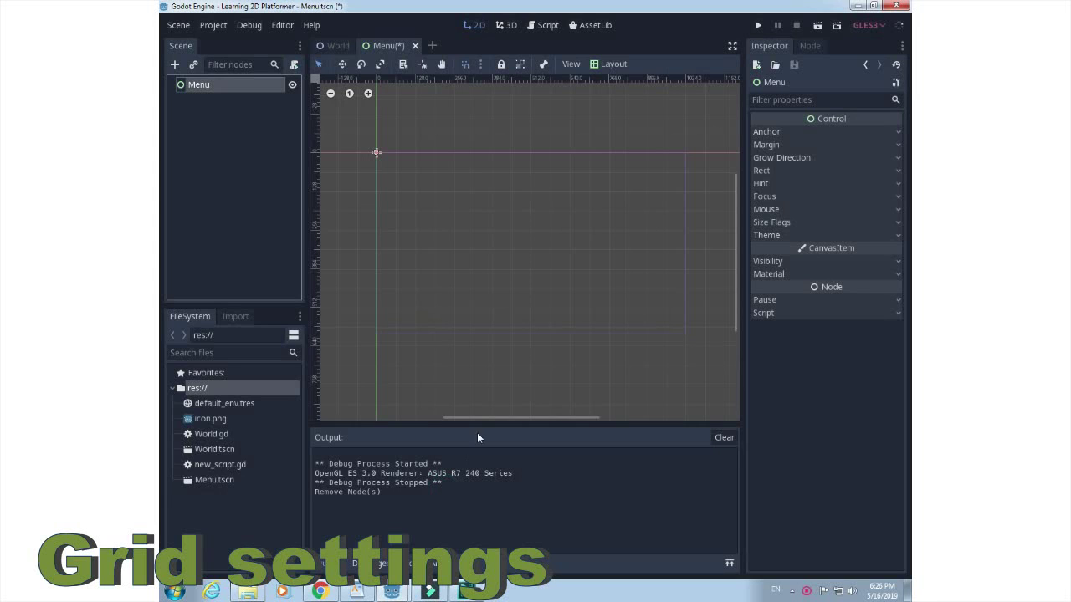
Review the snap configuration at a 64 px grid step and enable Use Snap
click(569, 64)
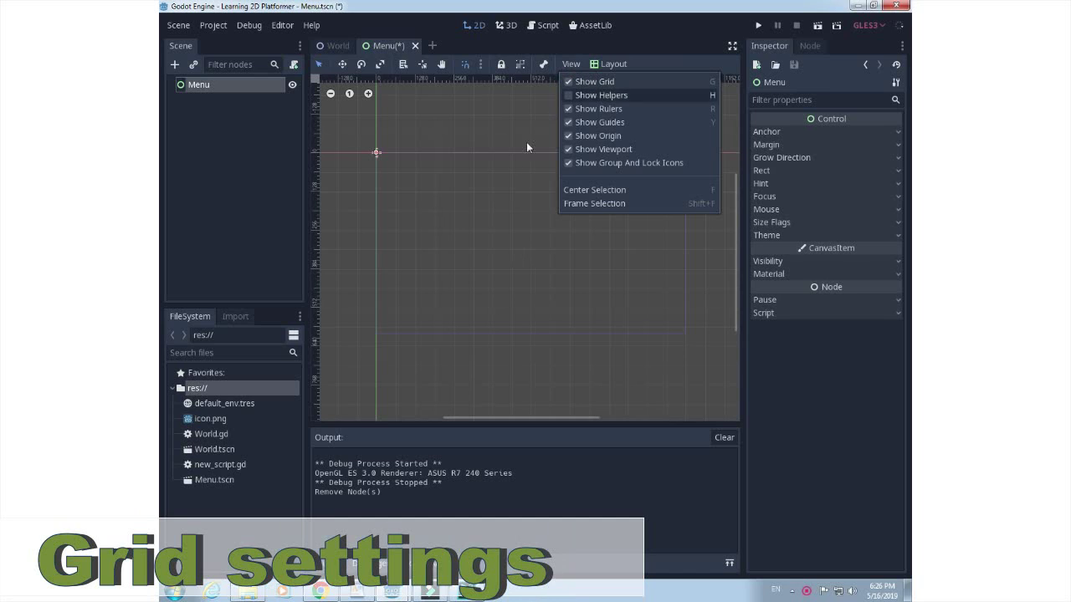
click(507, 186)
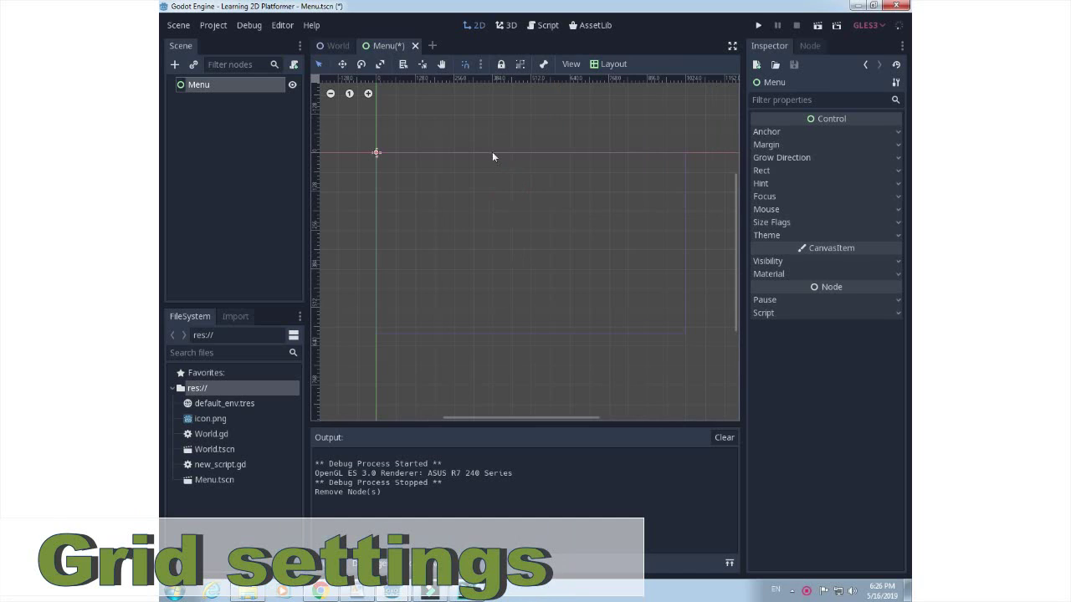
click(482, 64)
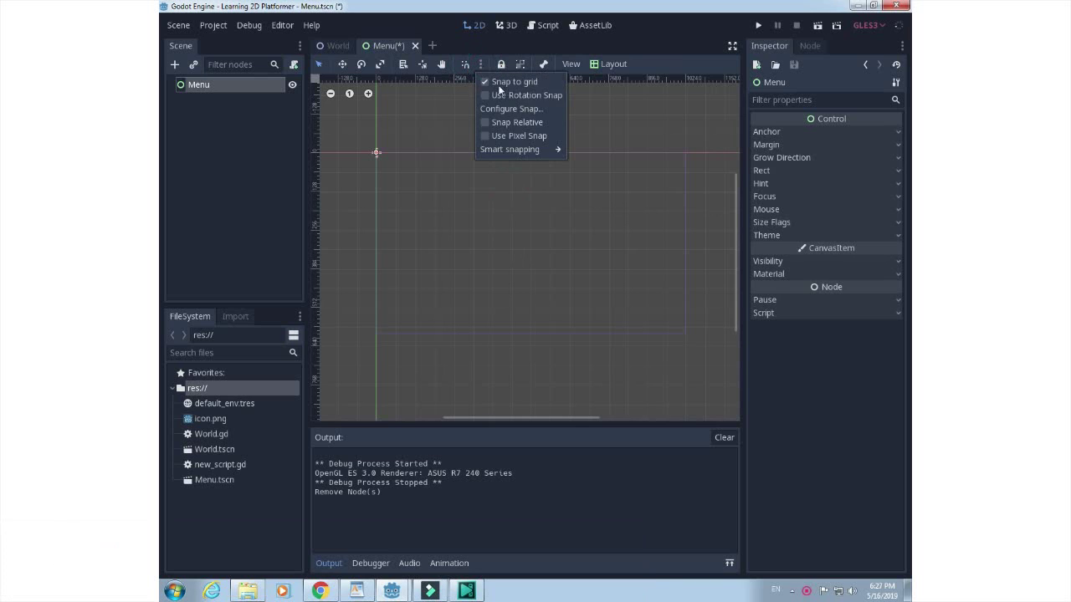
click(507, 109)
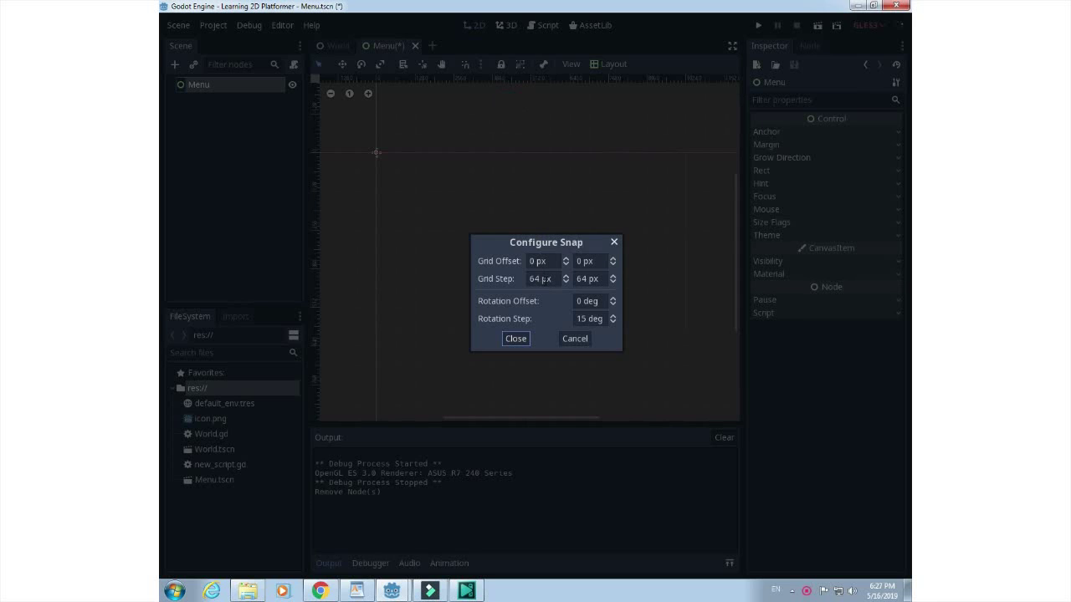
click(516, 339)
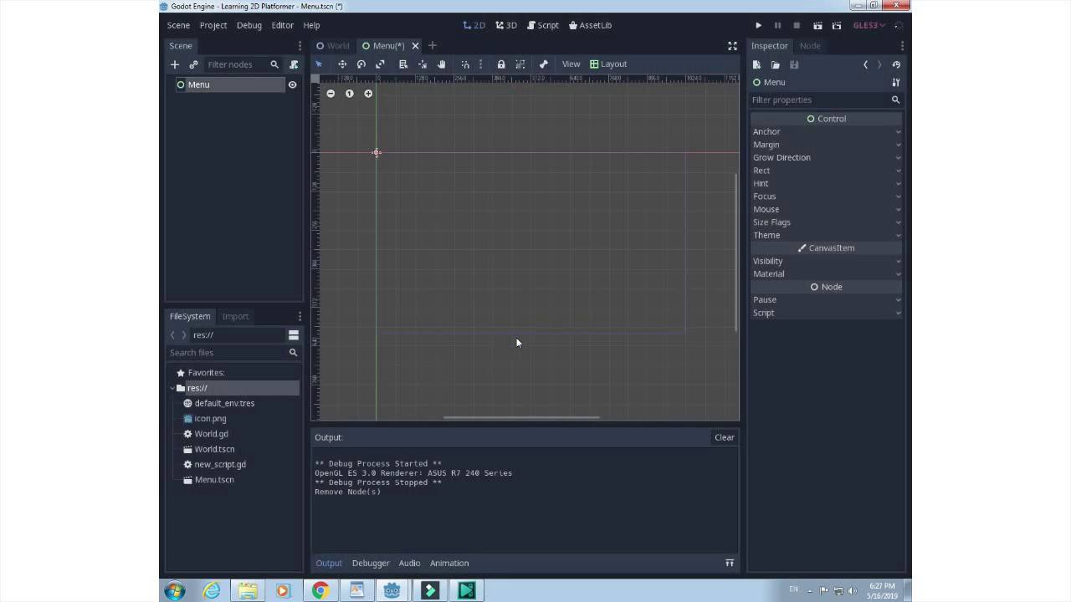
click(466, 65)
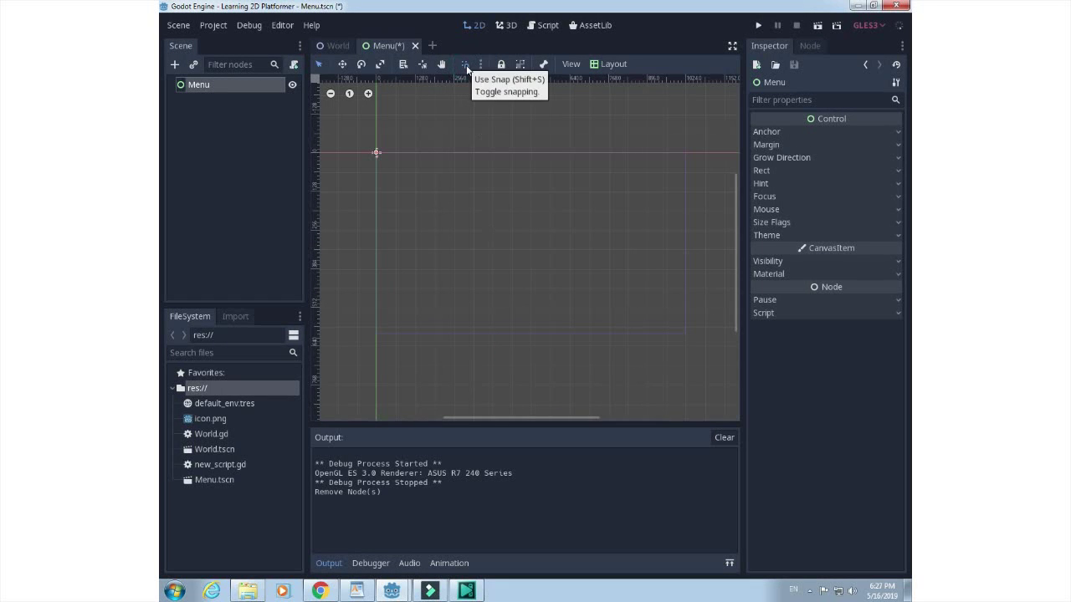
Create a Button node as a child of Menu, found by searching 'button'
right_click(247, 89)
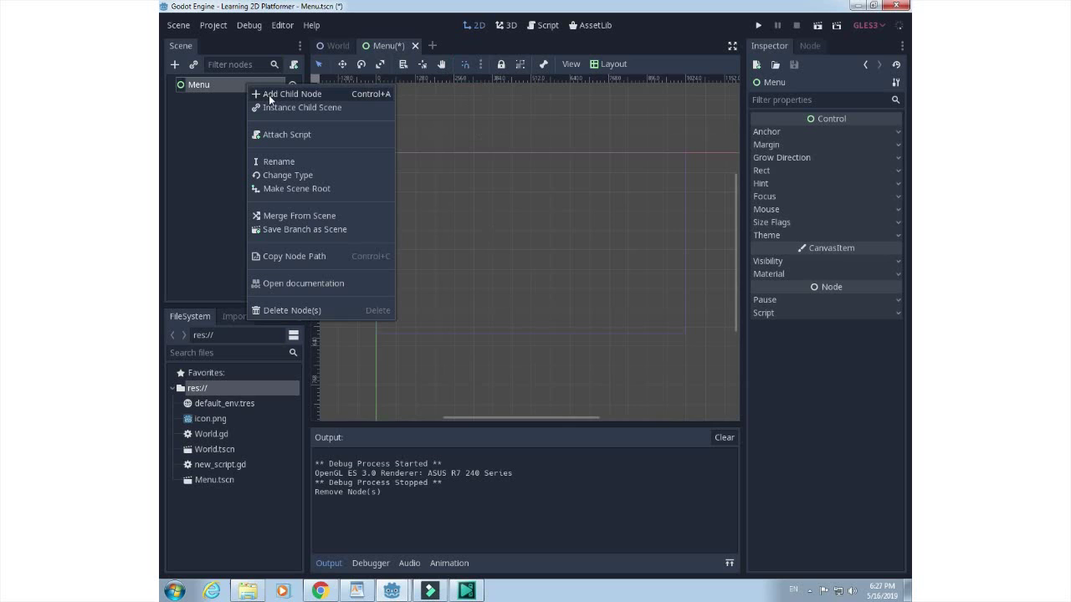
click(268, 95)
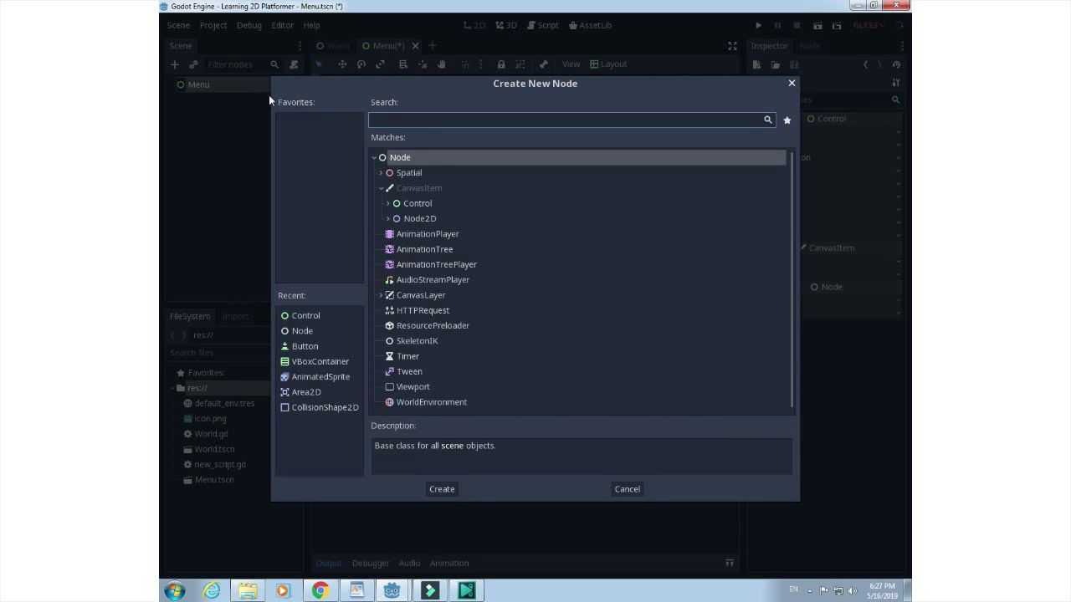
text(button)
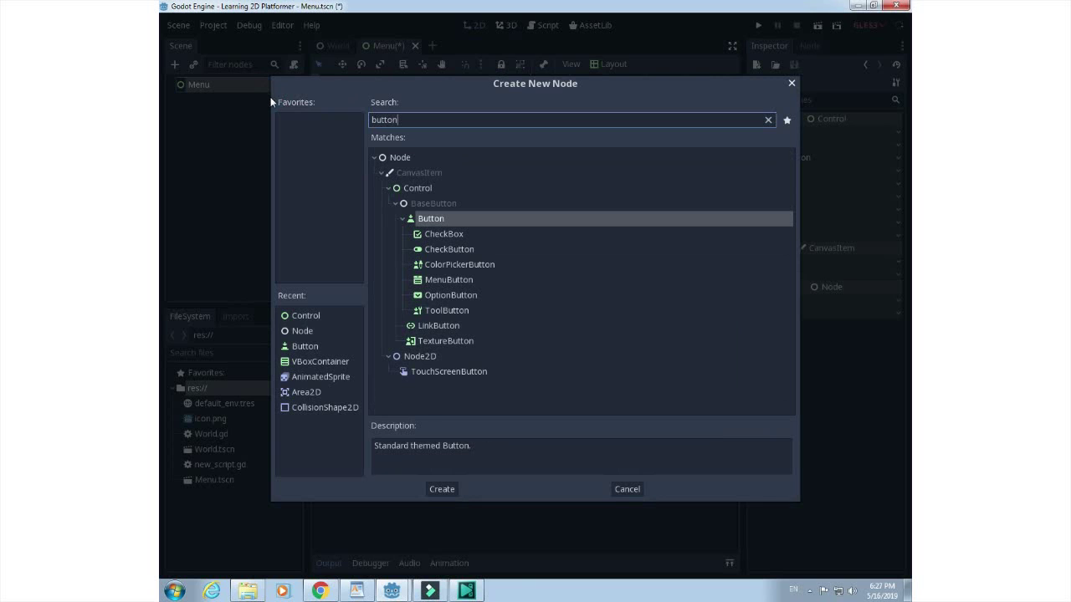
click(441, 491)
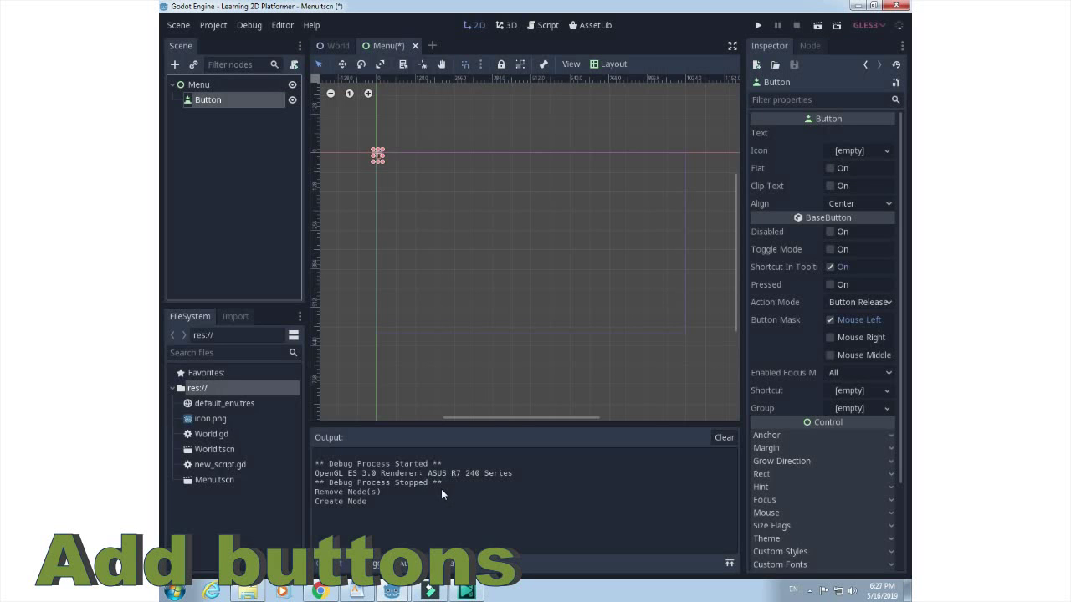
Drag the Button into a wide bar on the canvas and extend its right edge
mouse_move(382, 159)
mouse_down()
mouse_move(436, 158)
mouse_move(405, 174)
mouse_move(499, 202)
mouse_up()
click(404, 160)
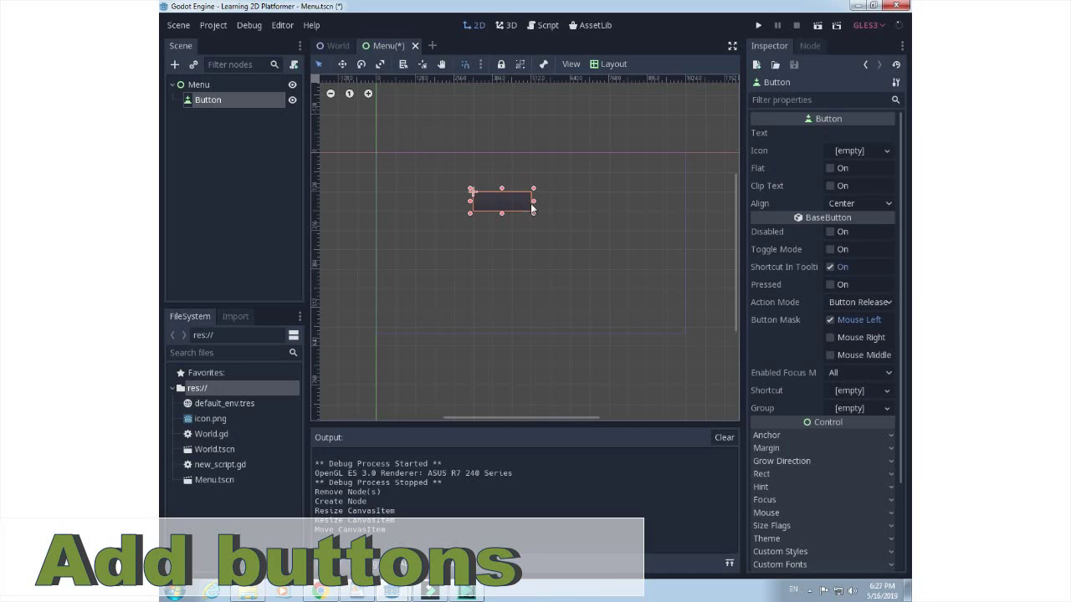
mouse_move(534, 201)
mouse_down()
mouse_move(584, 200)
mouse_move(531, 230)
mouse_up()
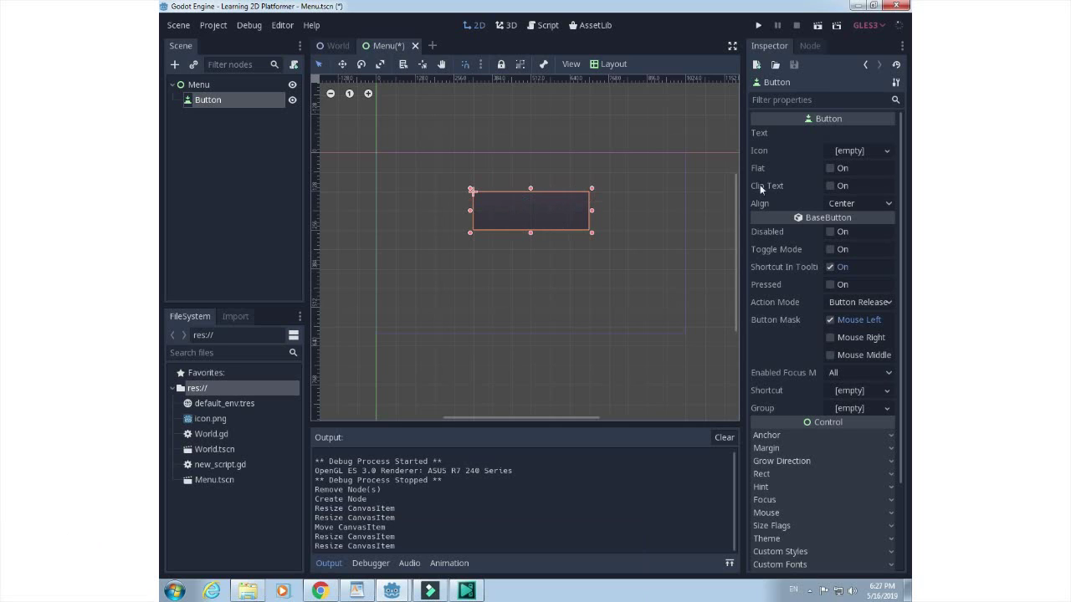
Set the Button's Text property to START
click(836, 133)
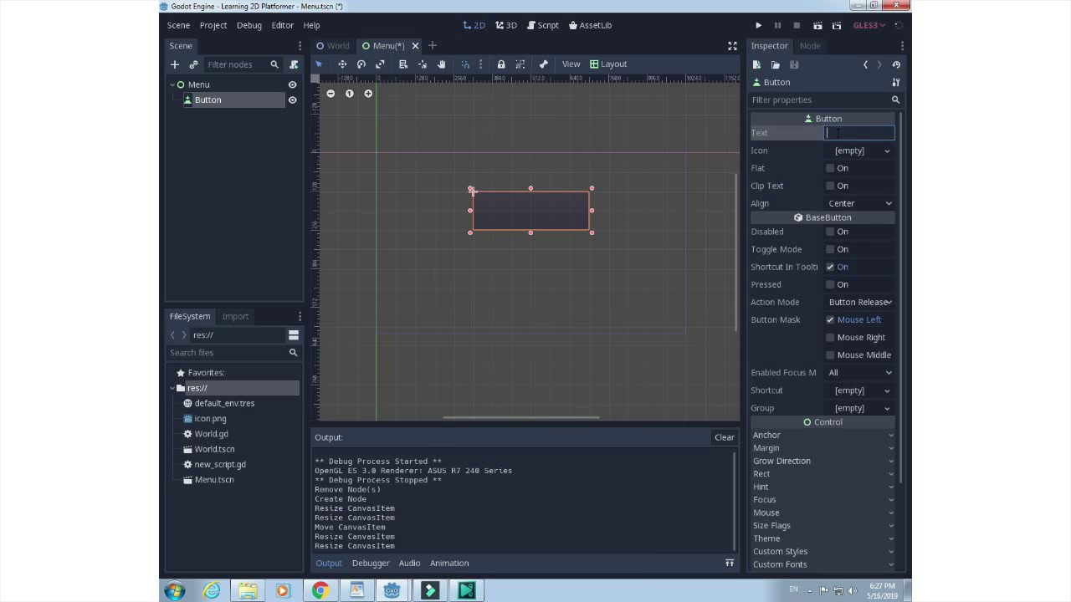
text(START)
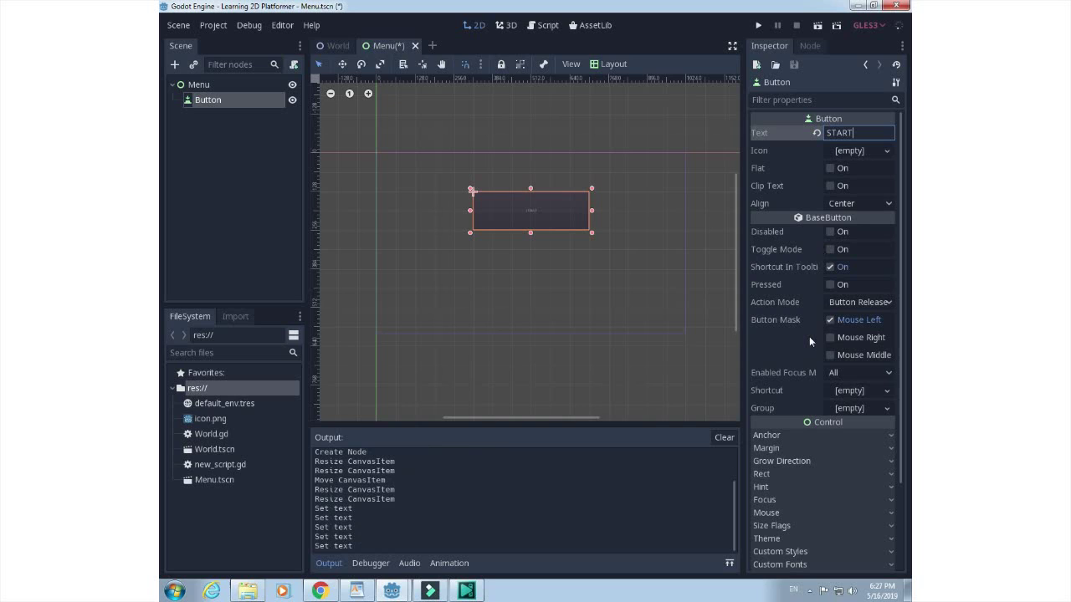
scroll(809, 337, down, 3)
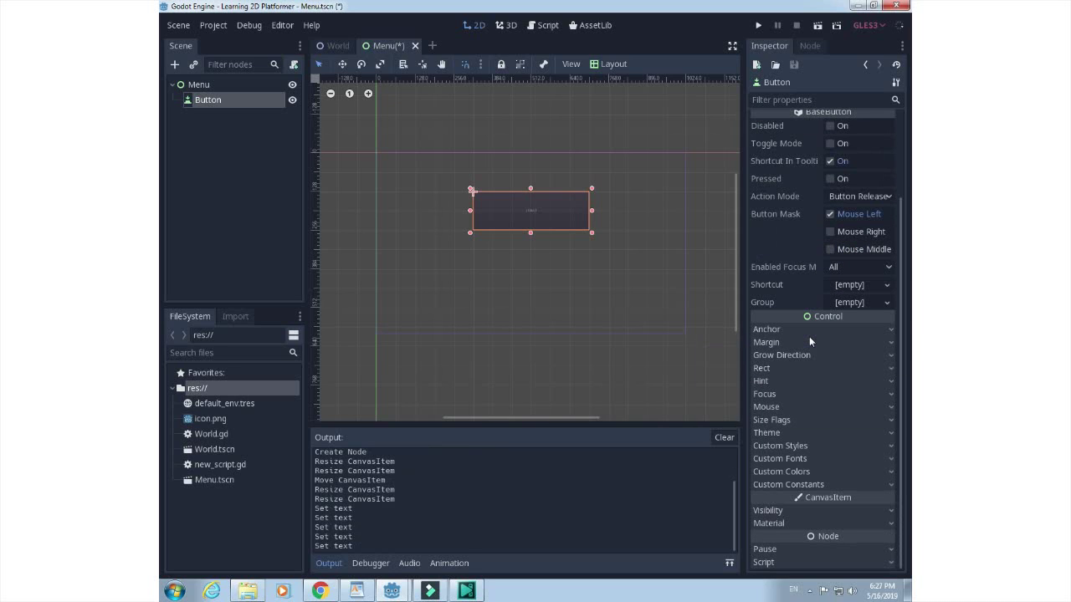
Set the START button's Rect Scale to 2 by 2 and shrink it narrower and shorter
click(767, 368)
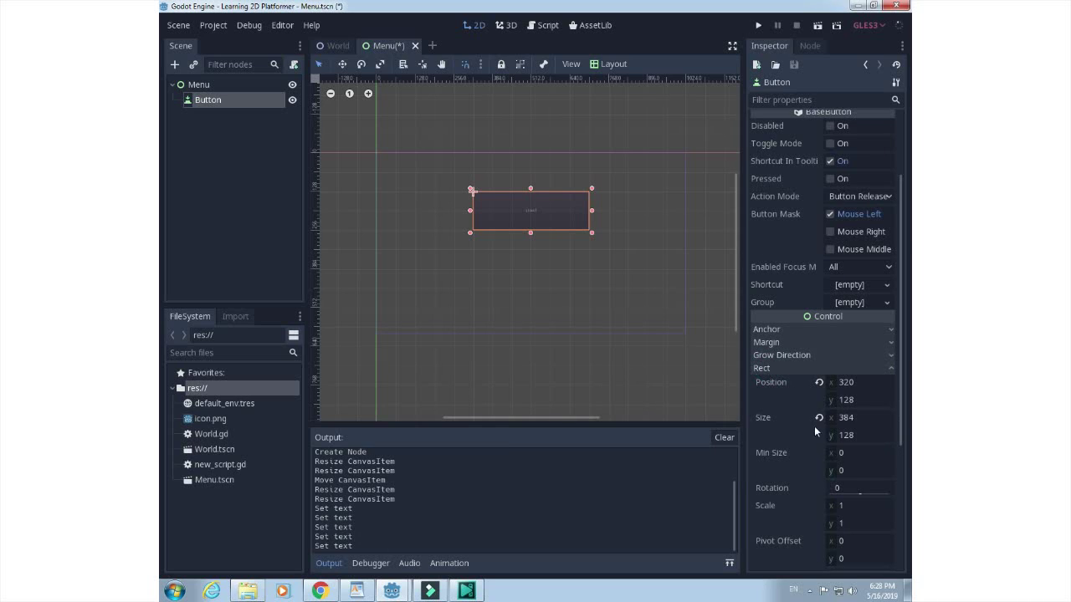
click(843, 505)
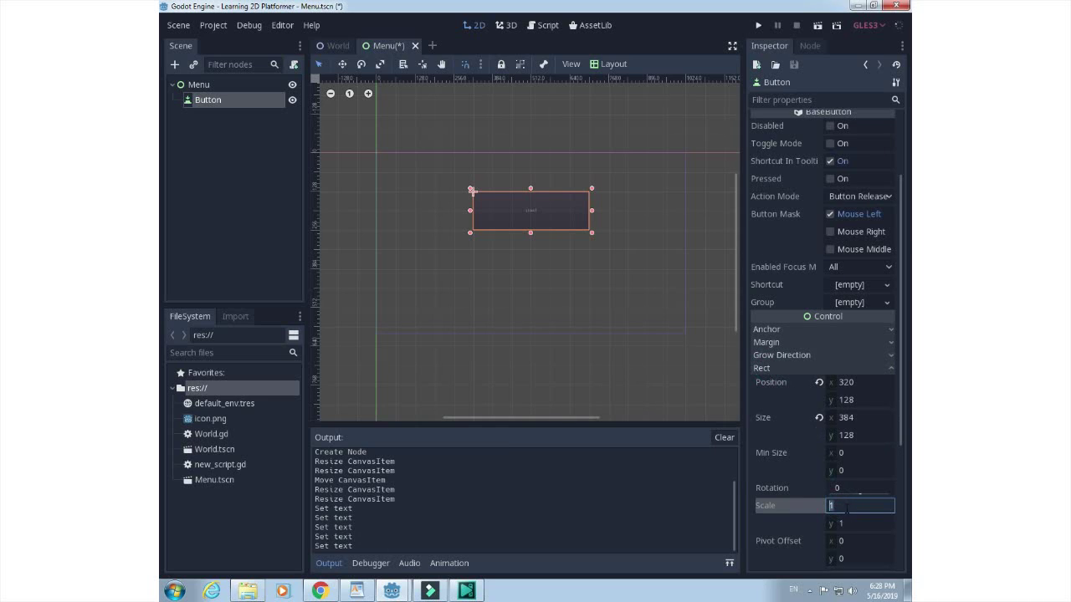
text(3)
click(845, 523)
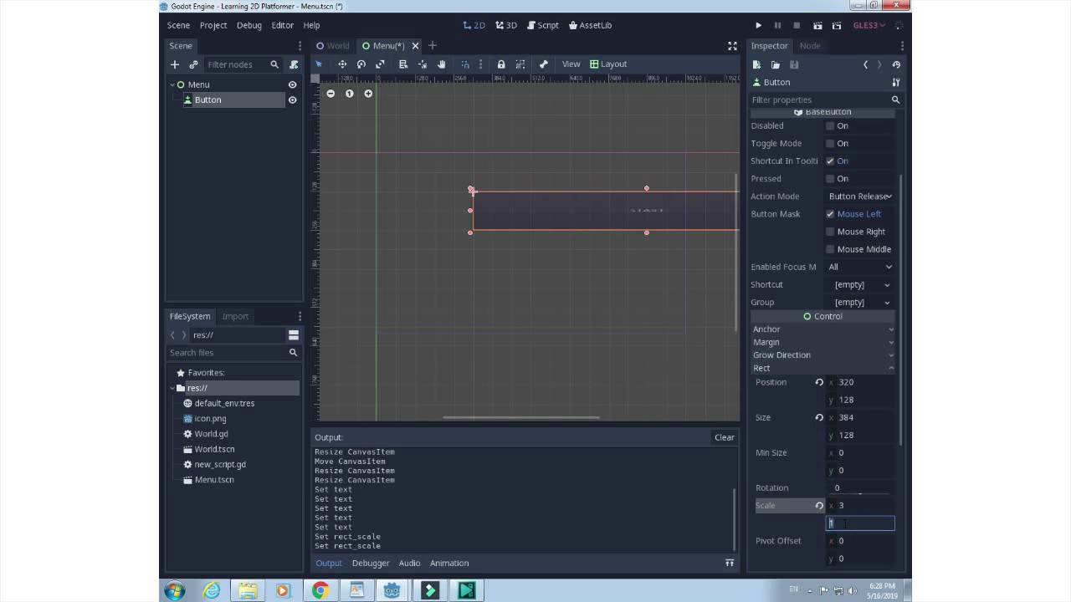
text(3)
click(842, 505)
text(2)
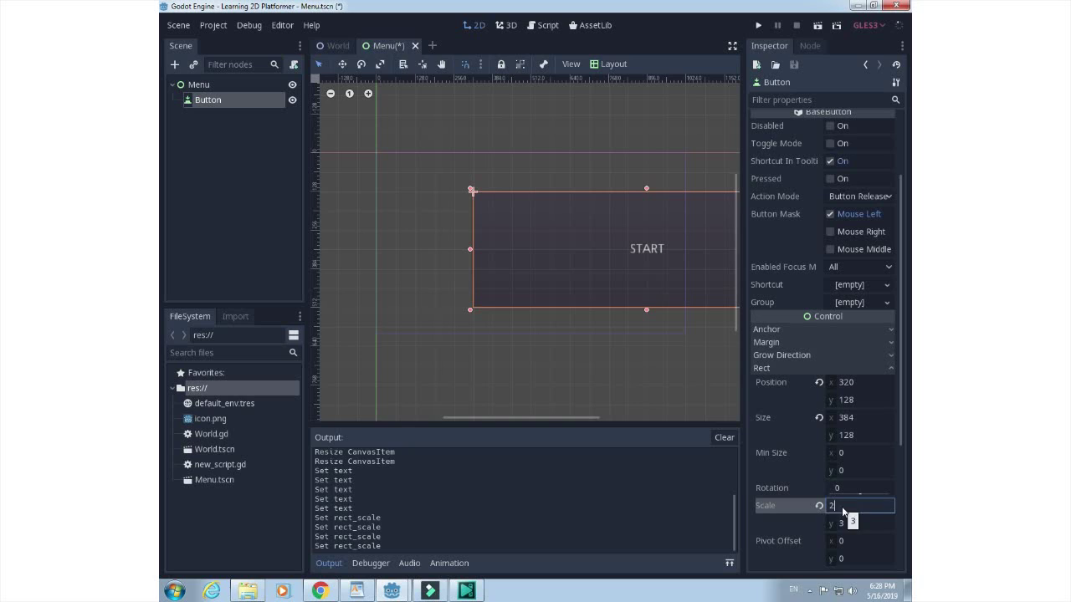
click(843, 523)
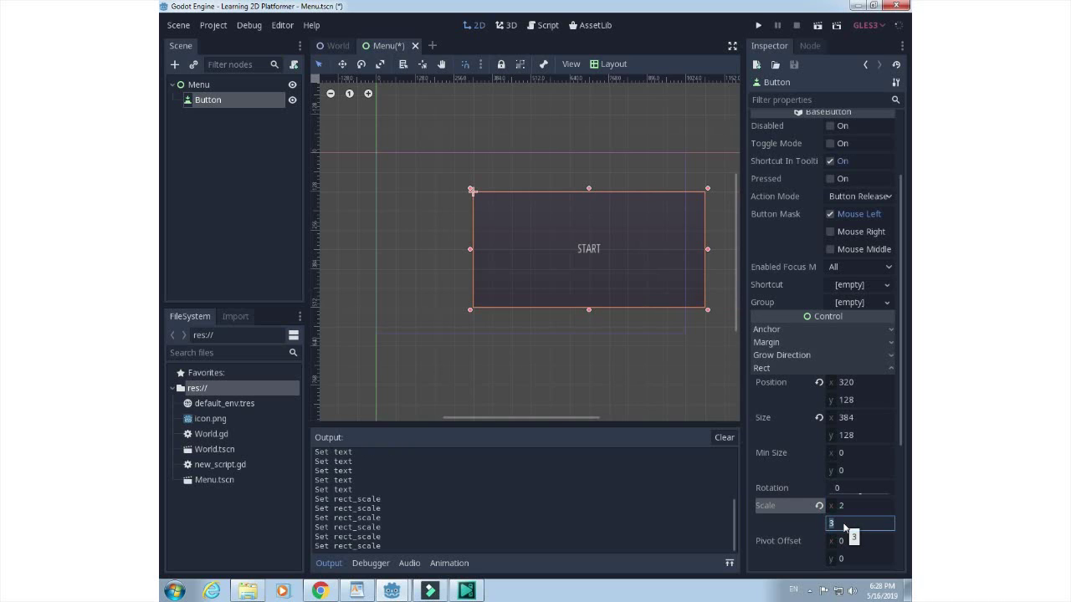
text(2)
key(Return)
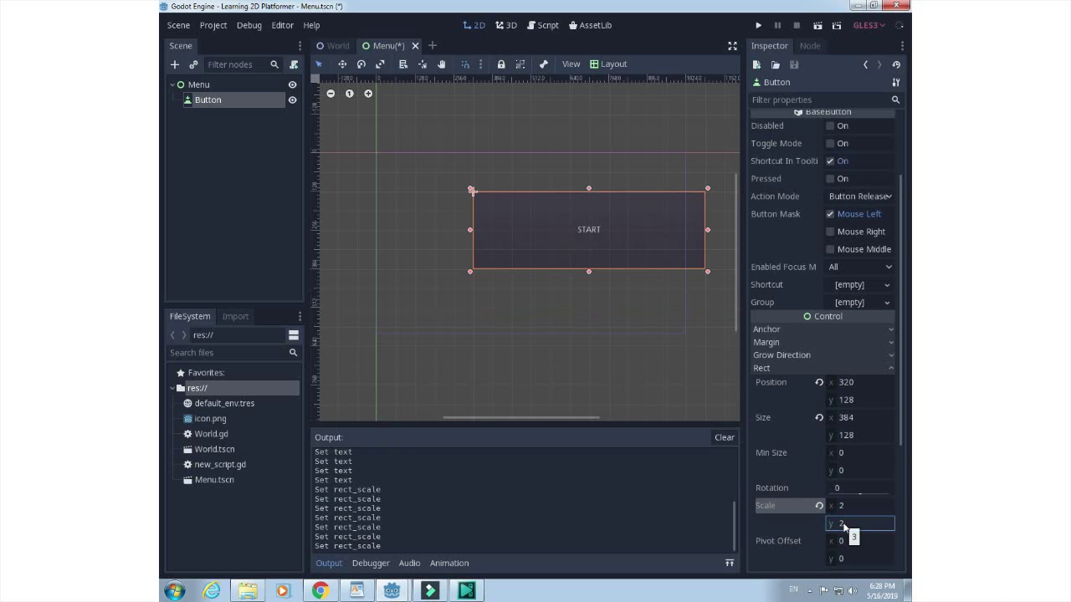
drag(707, 229, 594, 231)
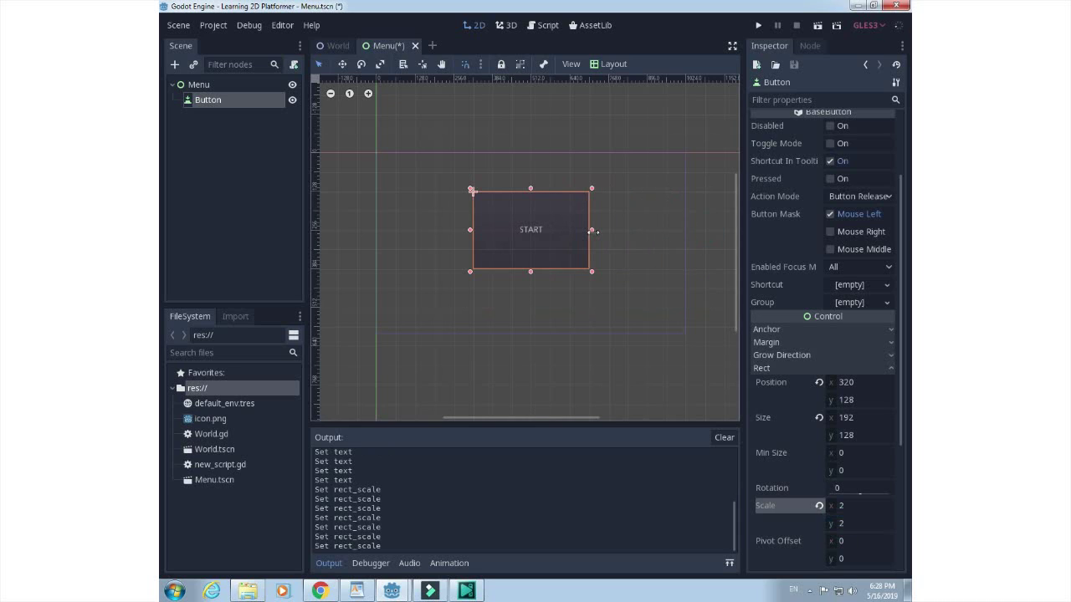
drag(532, 271, 531, 232)
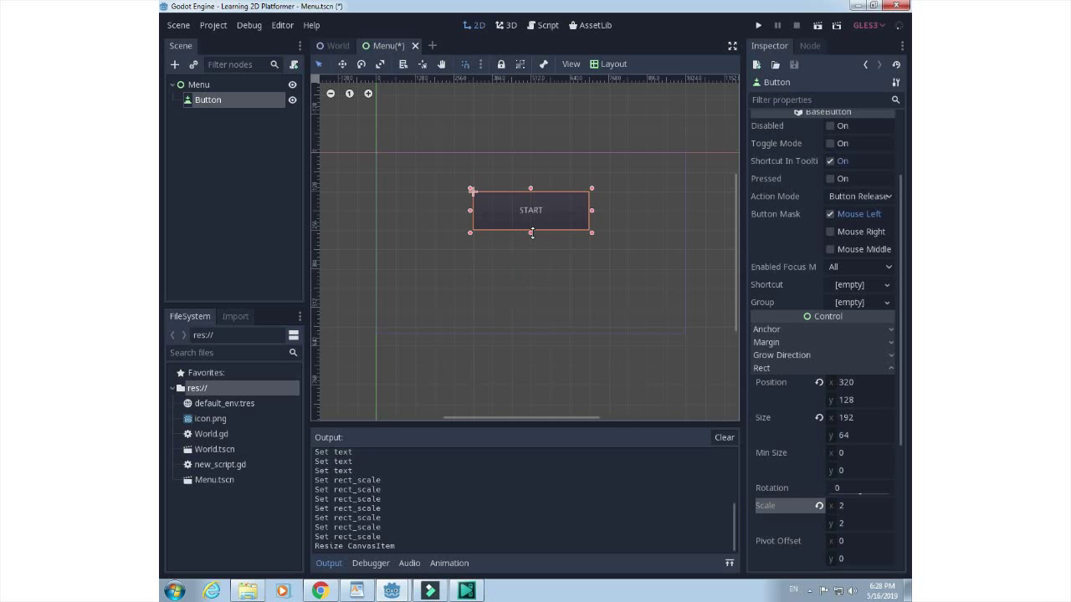
Set the Rect Scale back to 3 by 3 and resize the button to 128×43
click(842, 507)
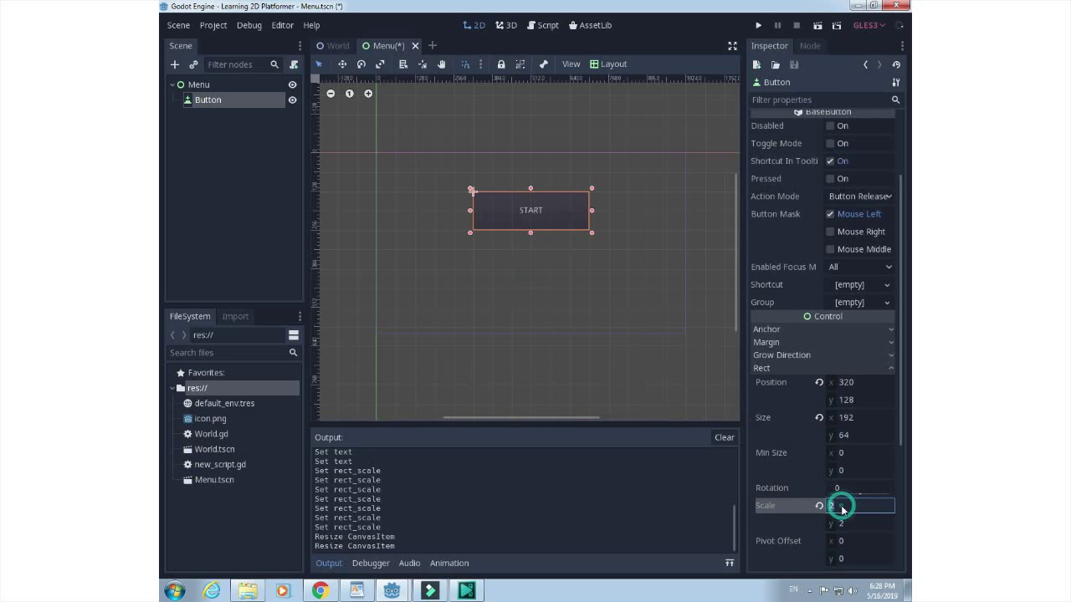
text(3)
click(844, 524)
text(3)
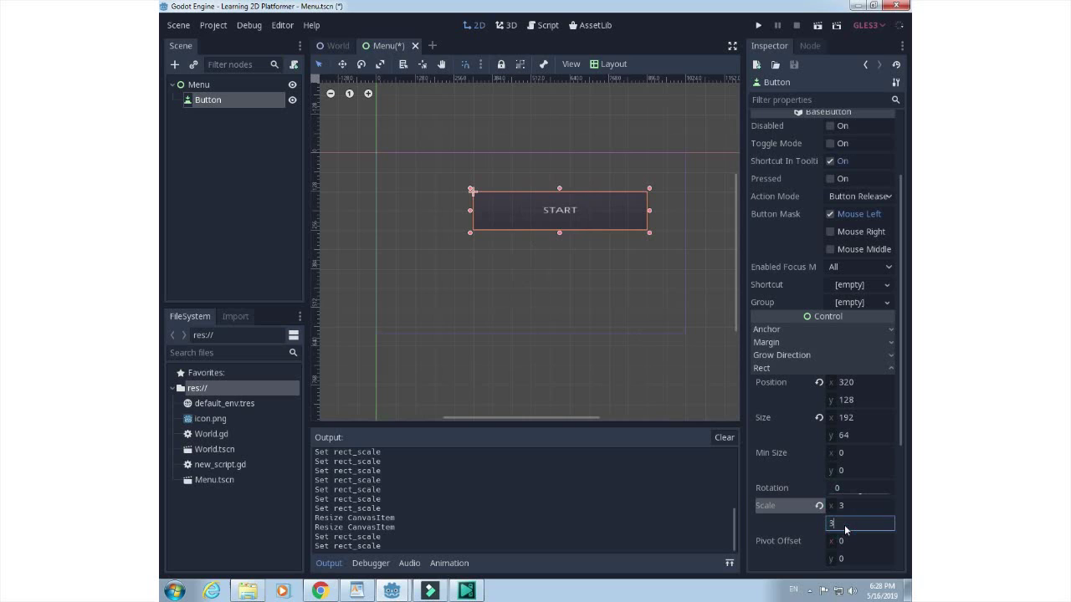
key(Return)
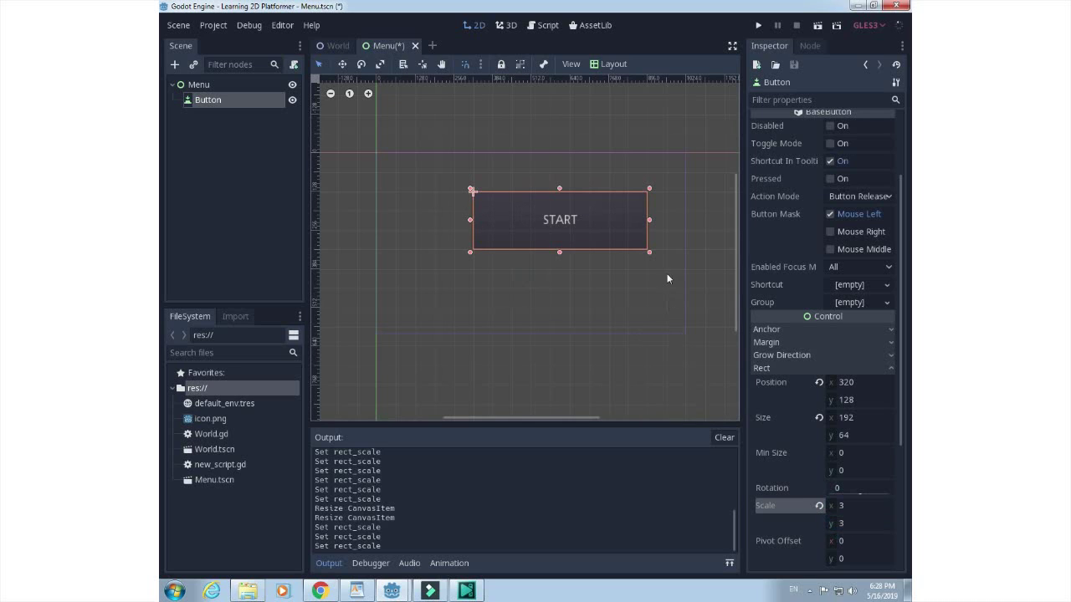
drag(650, 224, 592, 221)
drag(530, 250, 531, 235)
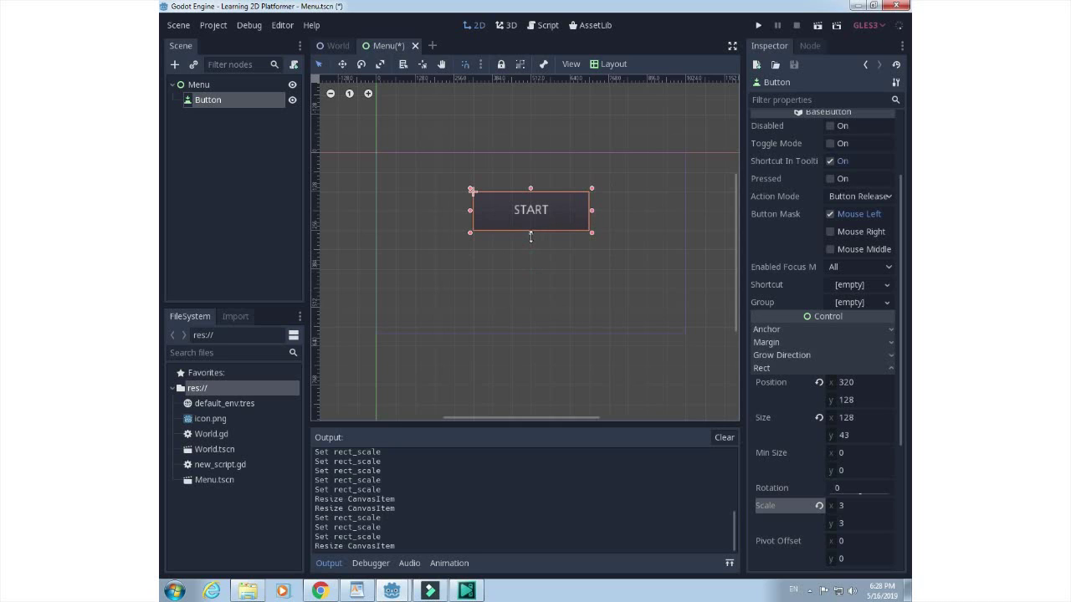
click(530, 237)
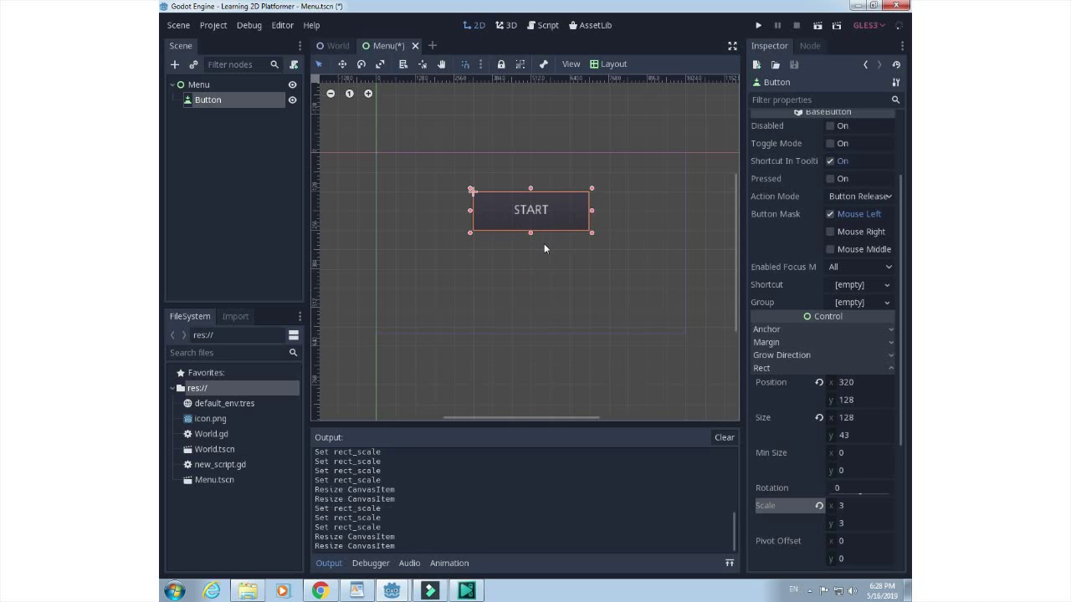
click(544, 245)
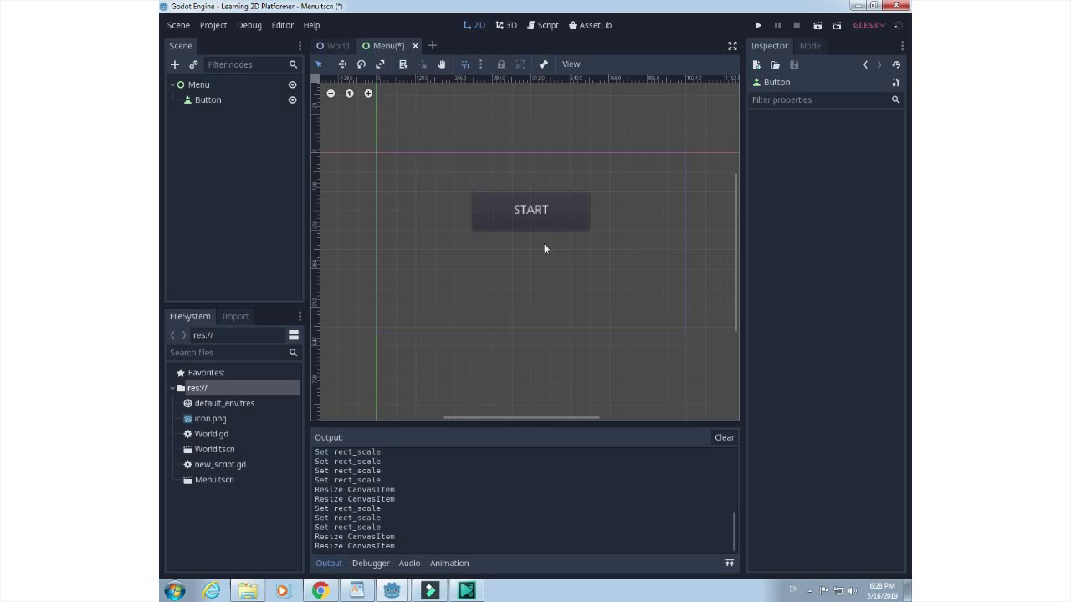
Rename the Button node to btn_start
click(209, 100)
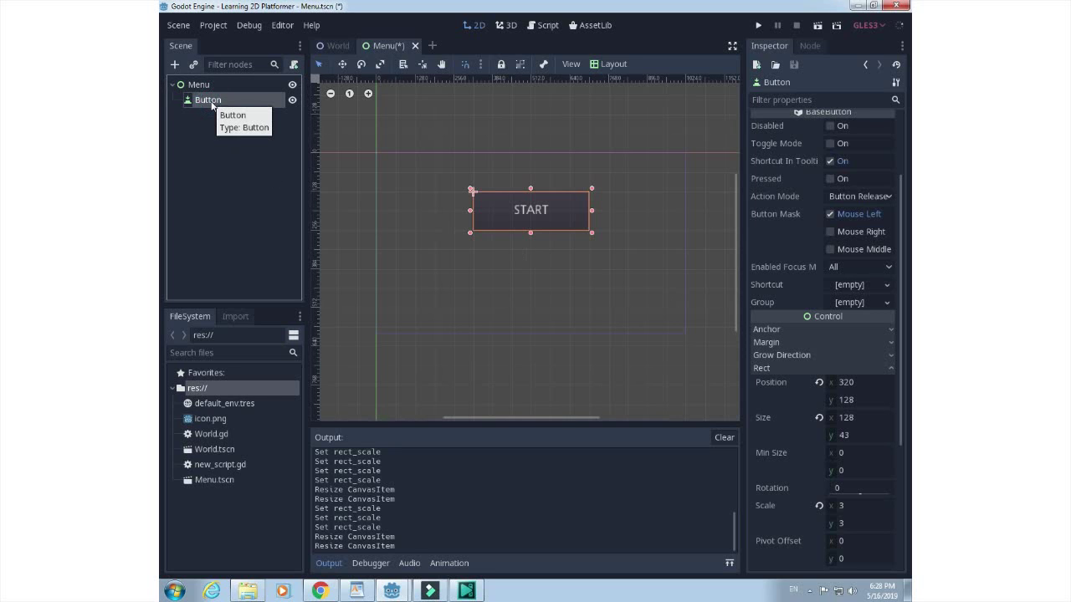
double_click(212, 102)
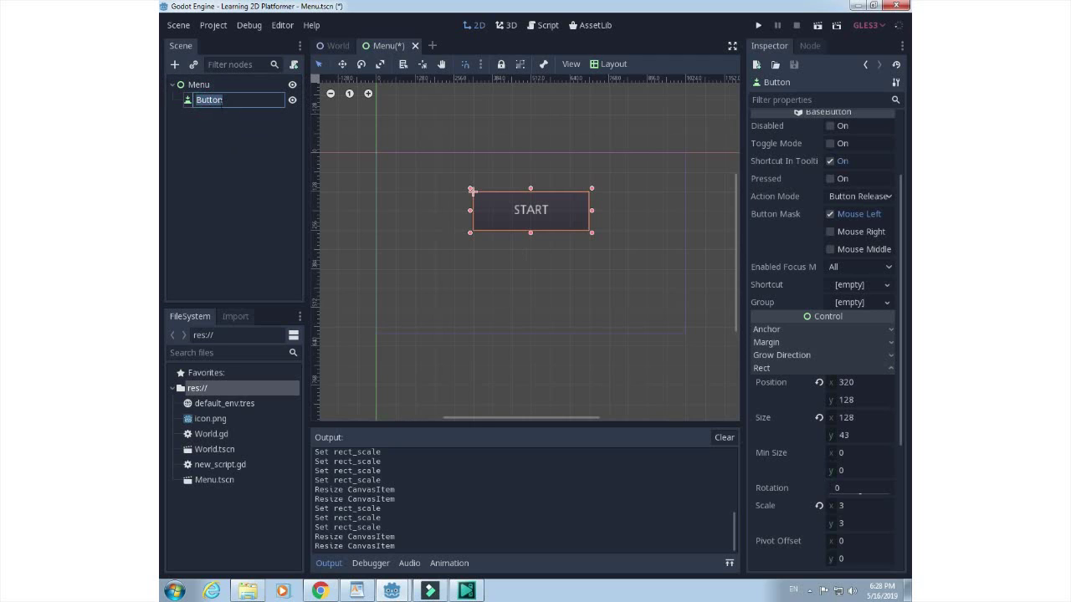
text(btn_s)
text(tart)
key(Return)
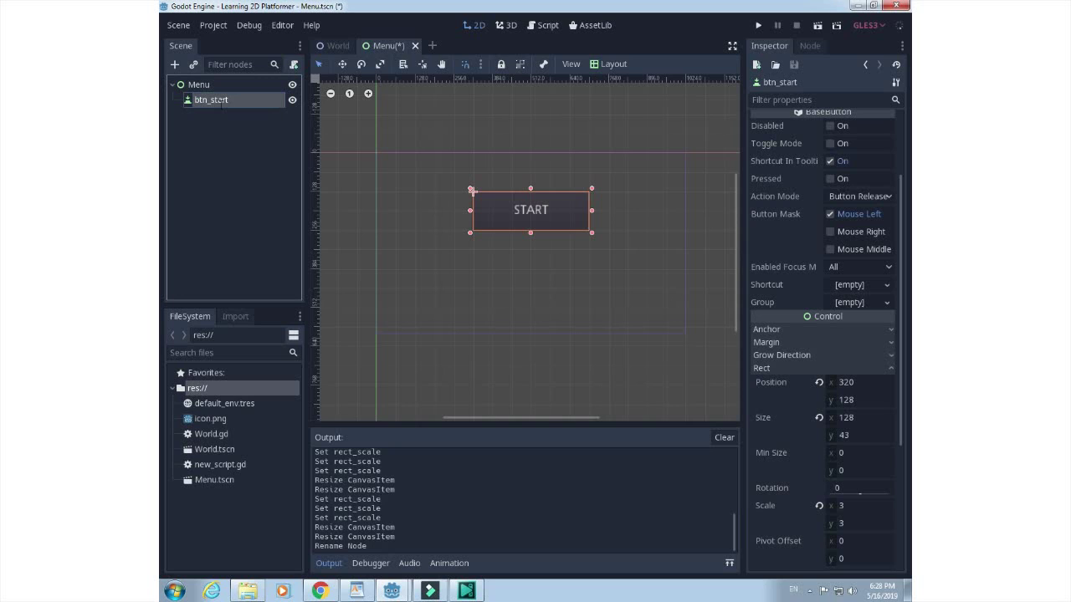
Duplicate btn_start and rename the copy btn_quit
right_click(214, 103)
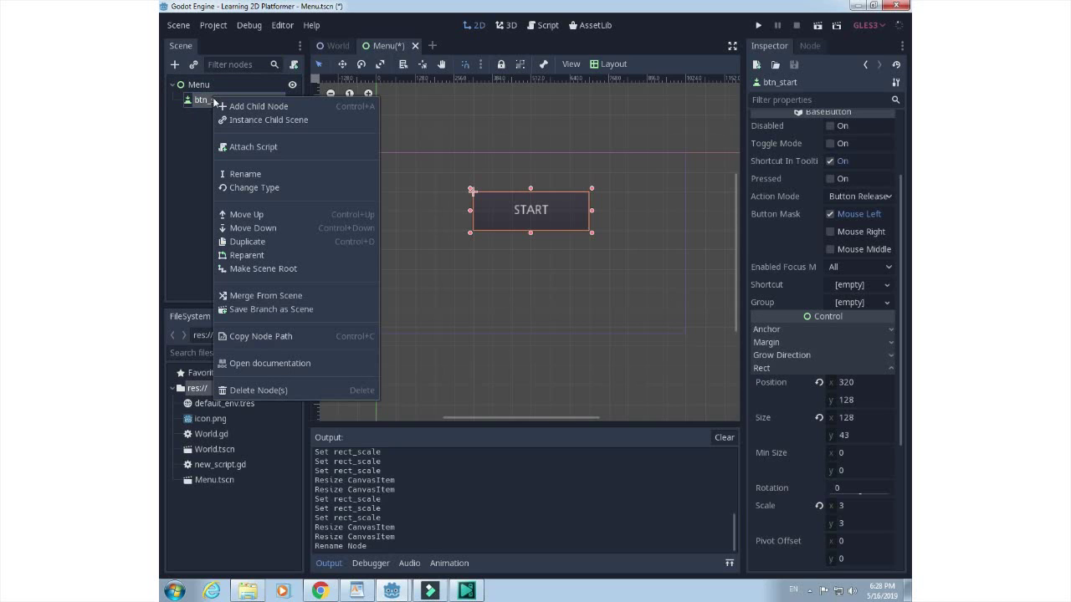
click(261, 243)
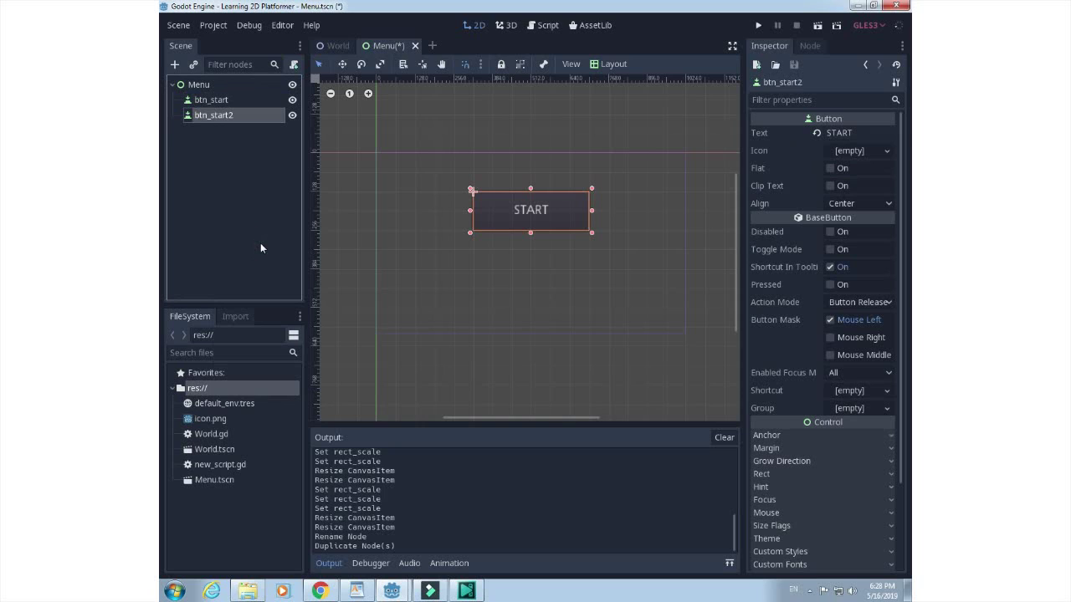
double_click(227, 116)
key(BackSpace)
key(BackSpace)
key(BackSpace)
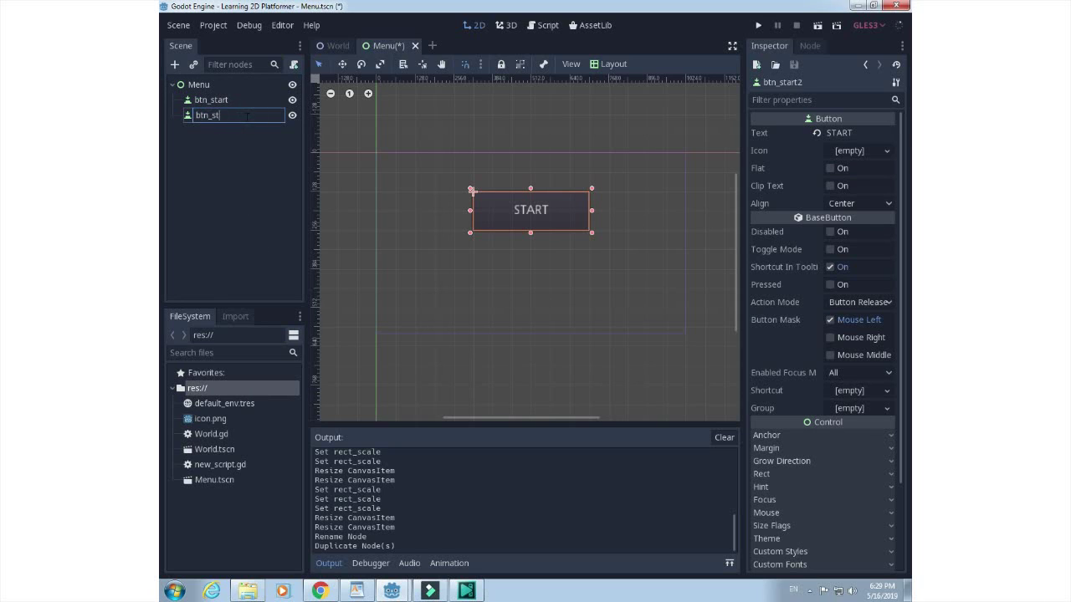
key(BackSpace)
key(BackSpace)
key(BackSpace)
text(quit)
key(Return)
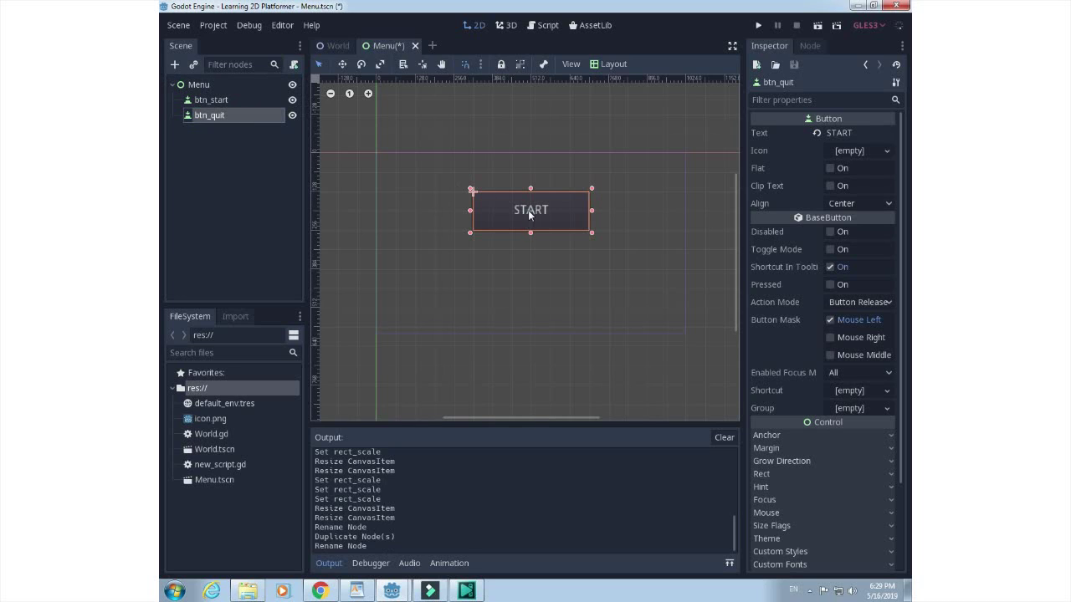
Move btn_quit below START and change its label to QUIT
drag(536, 208, 536, 266)
click(861, 132)
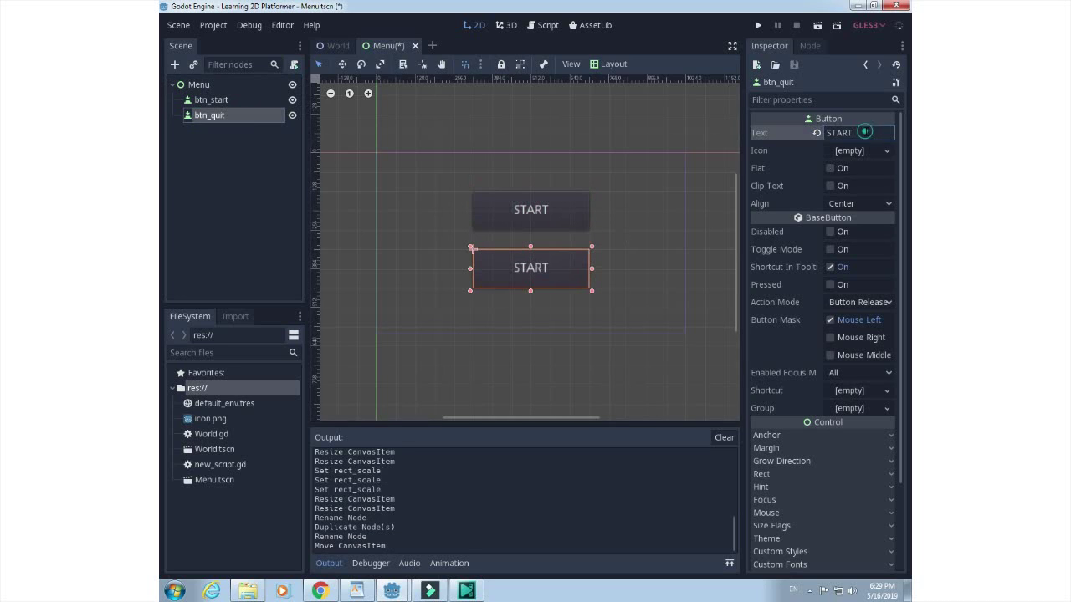
text(Q)
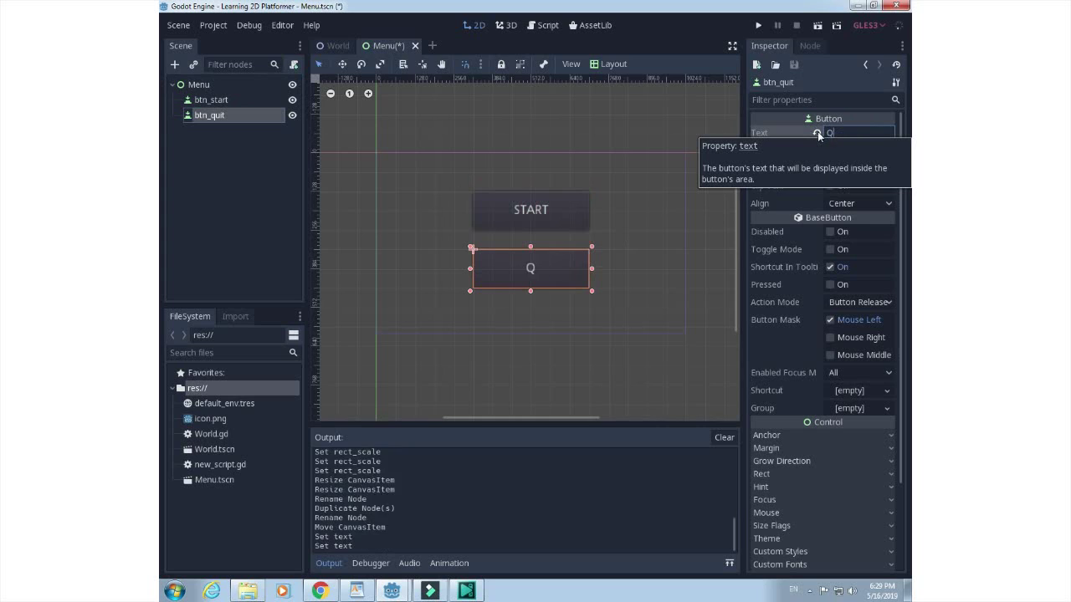
text(UIT)
key(Return)
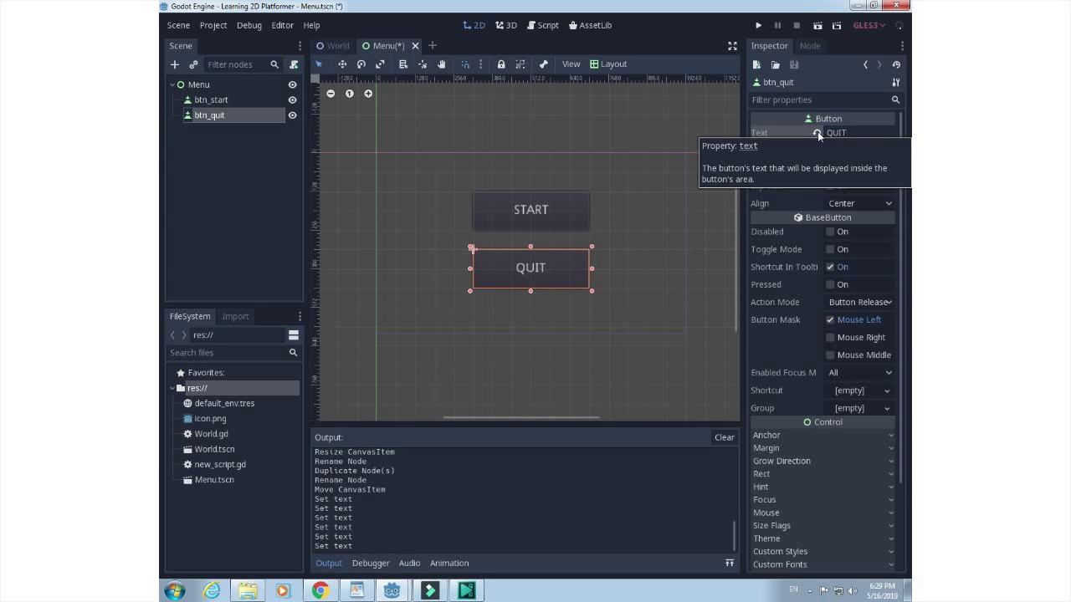
click(619, 275)
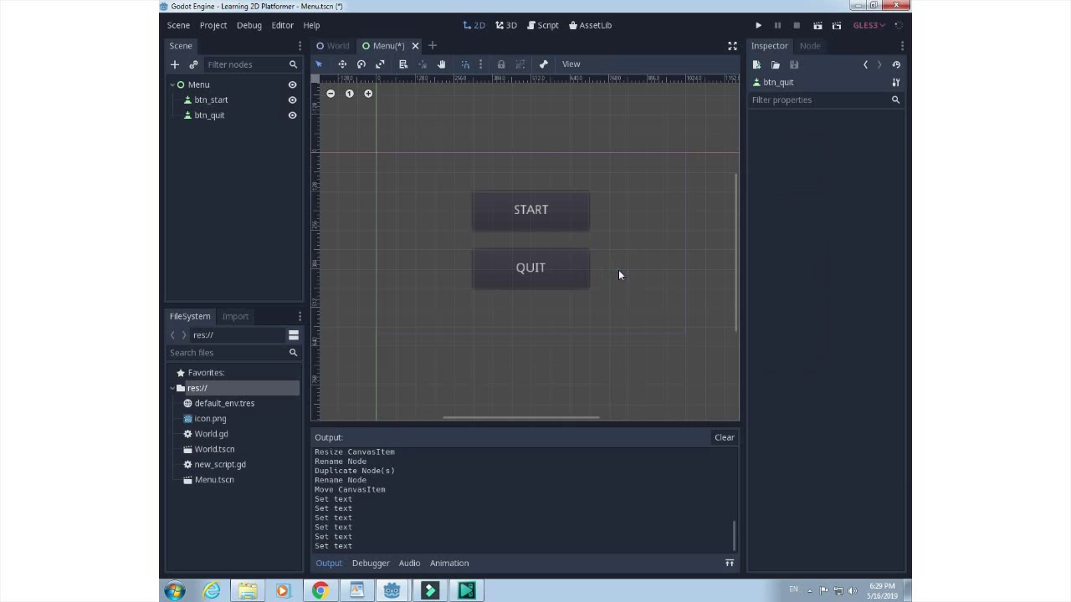
click(758, 25)
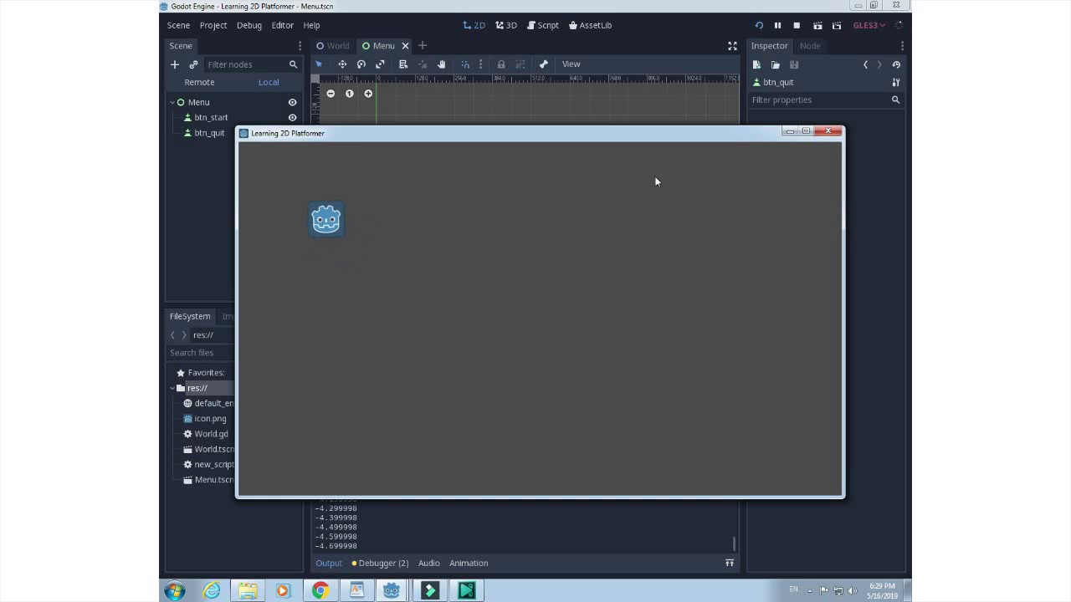
click(827, 132)
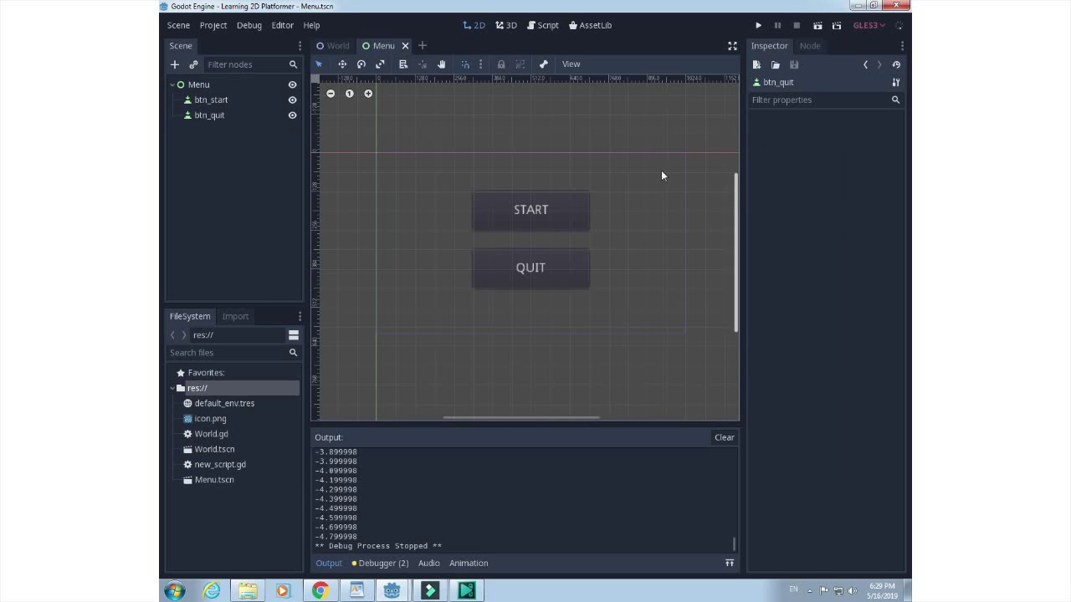
click(561, 205)
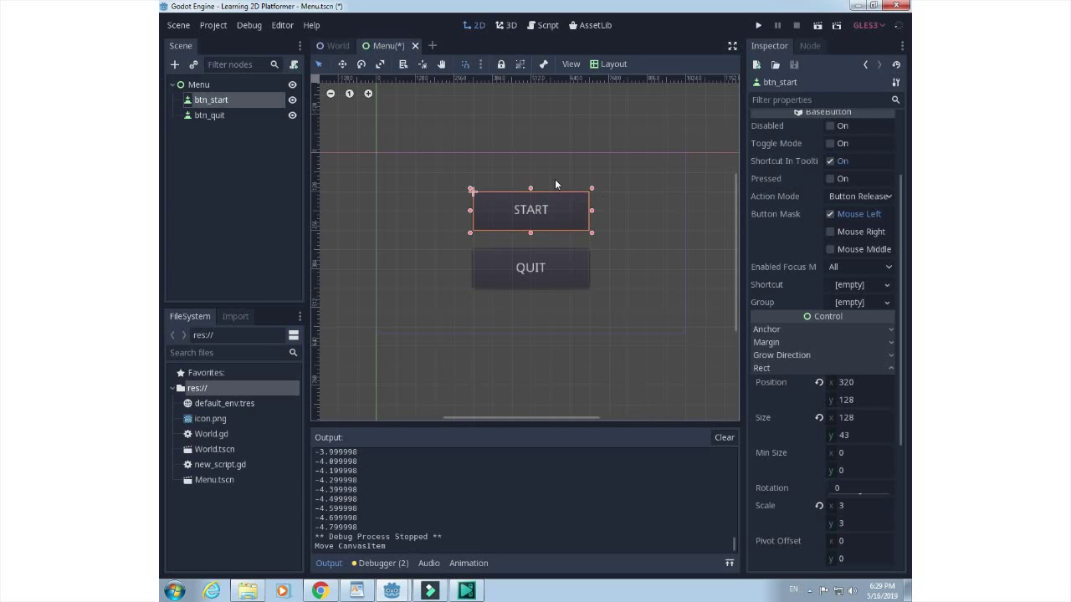
Run the Menu scene with Play Scene and press START in the game window
click(555, 184)
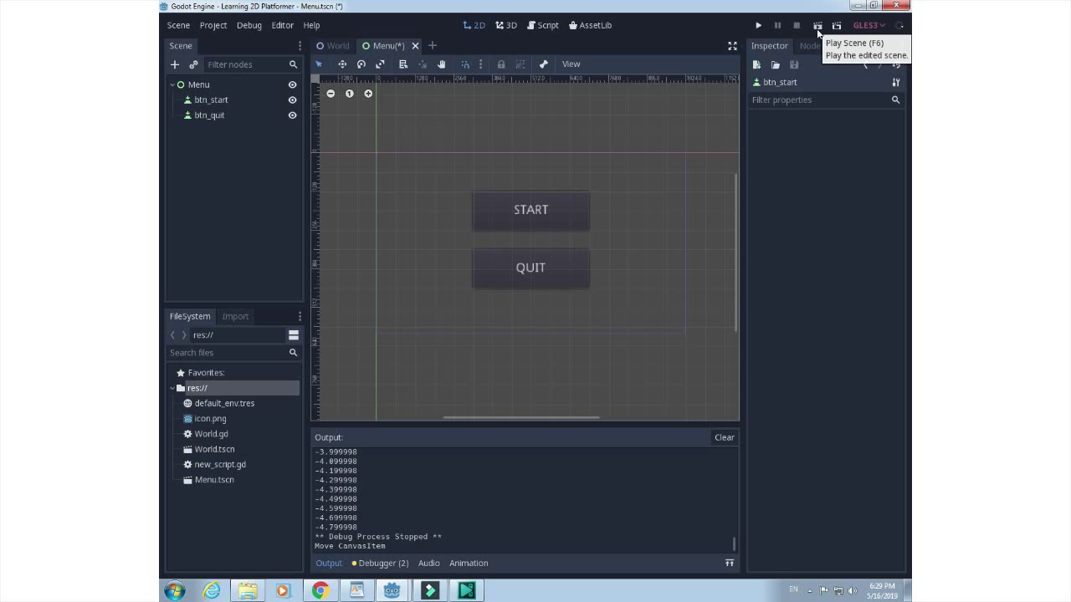
click(817, 27)
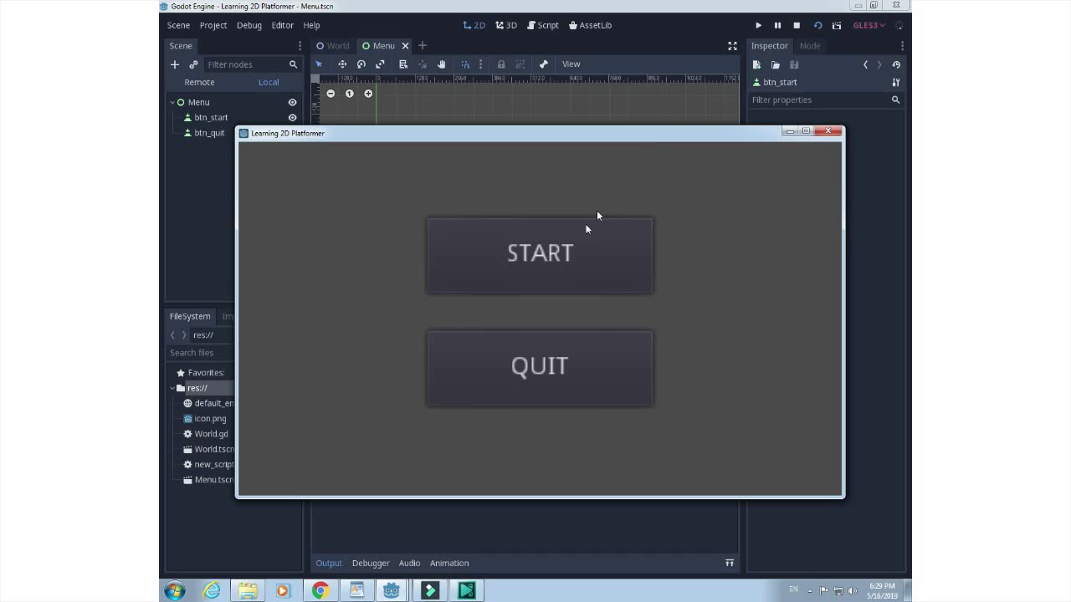
click(562, 266)
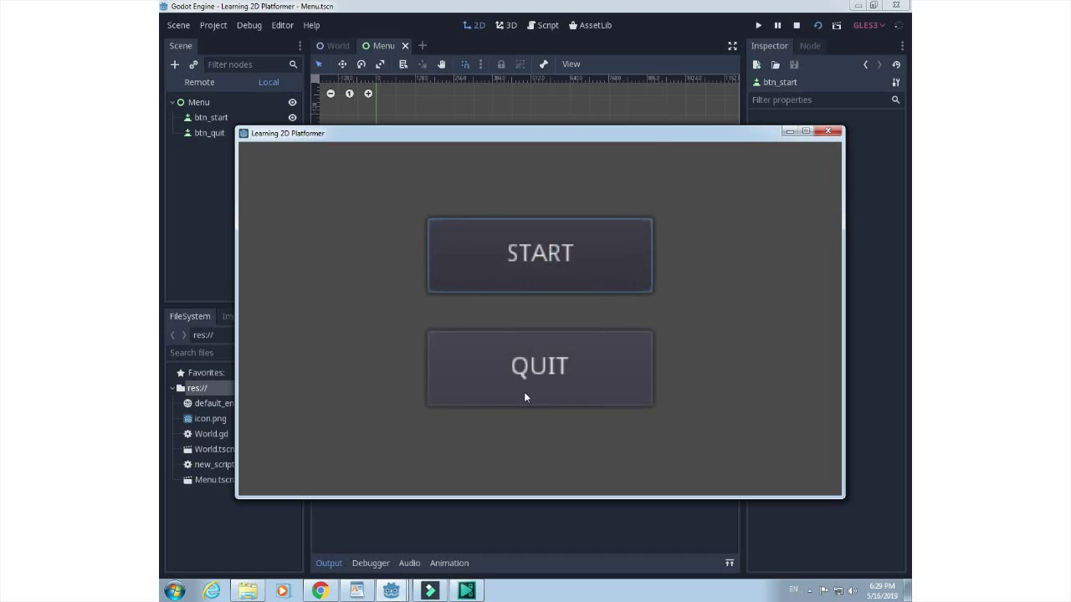